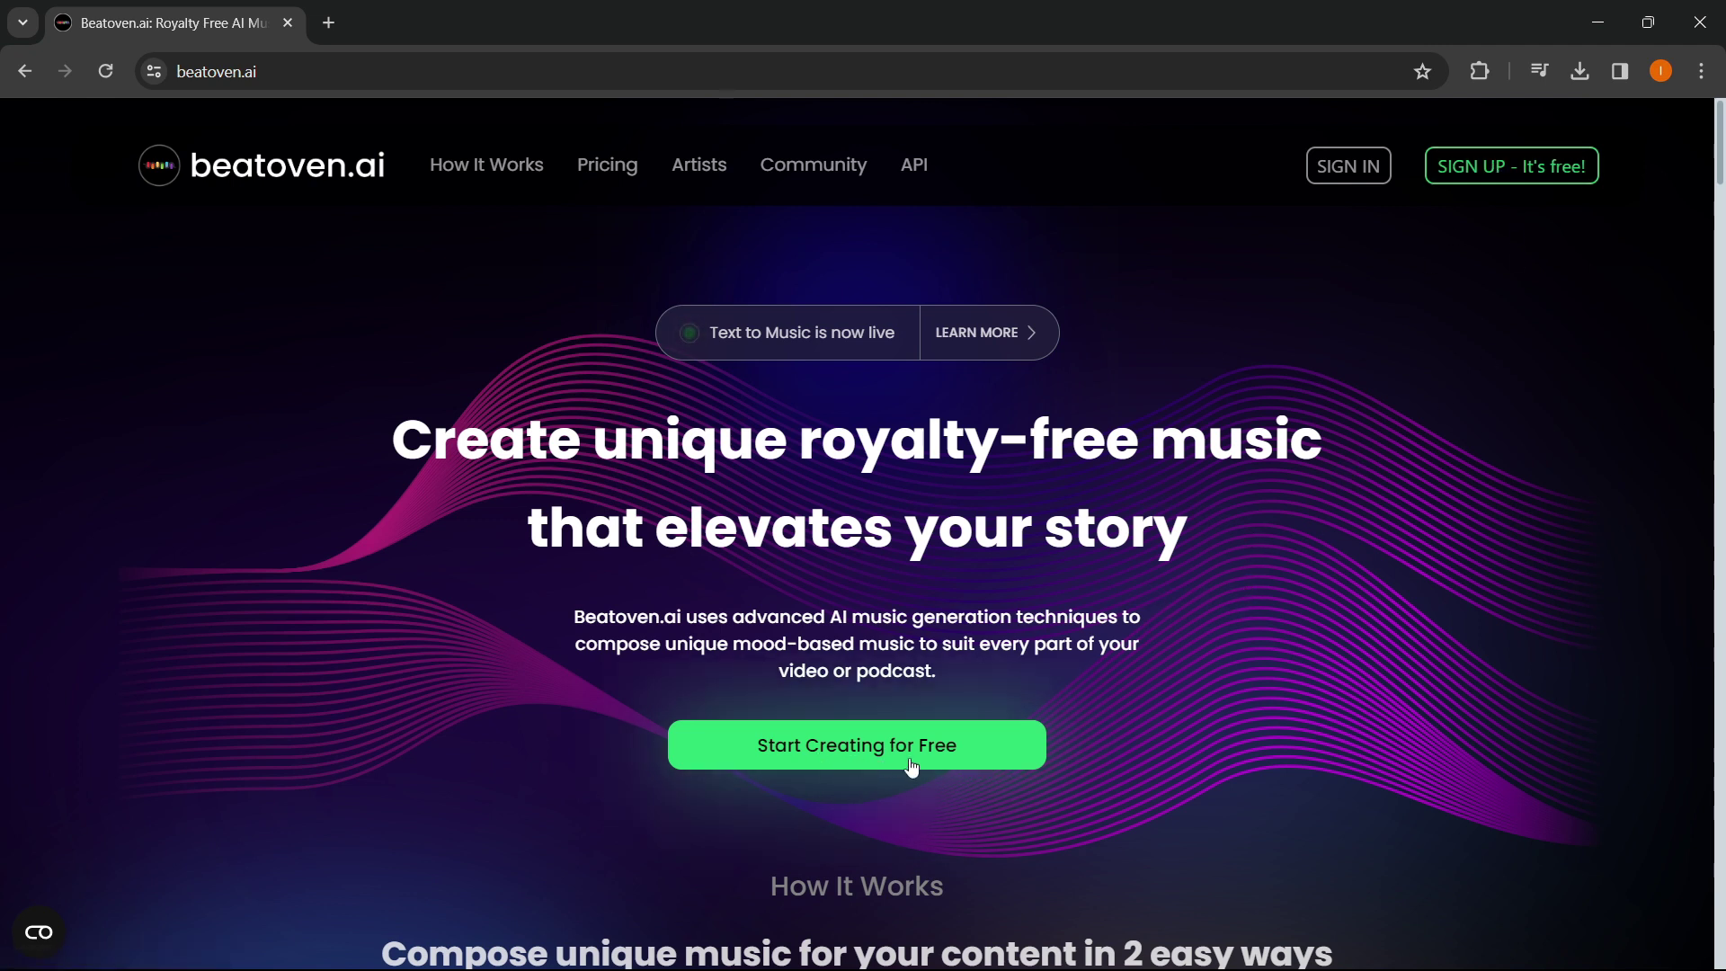
Open the Beatoven.ai workspace in a new tab and close the original home page tab
{"action": "left_click", "coordinate": [881, 757]}
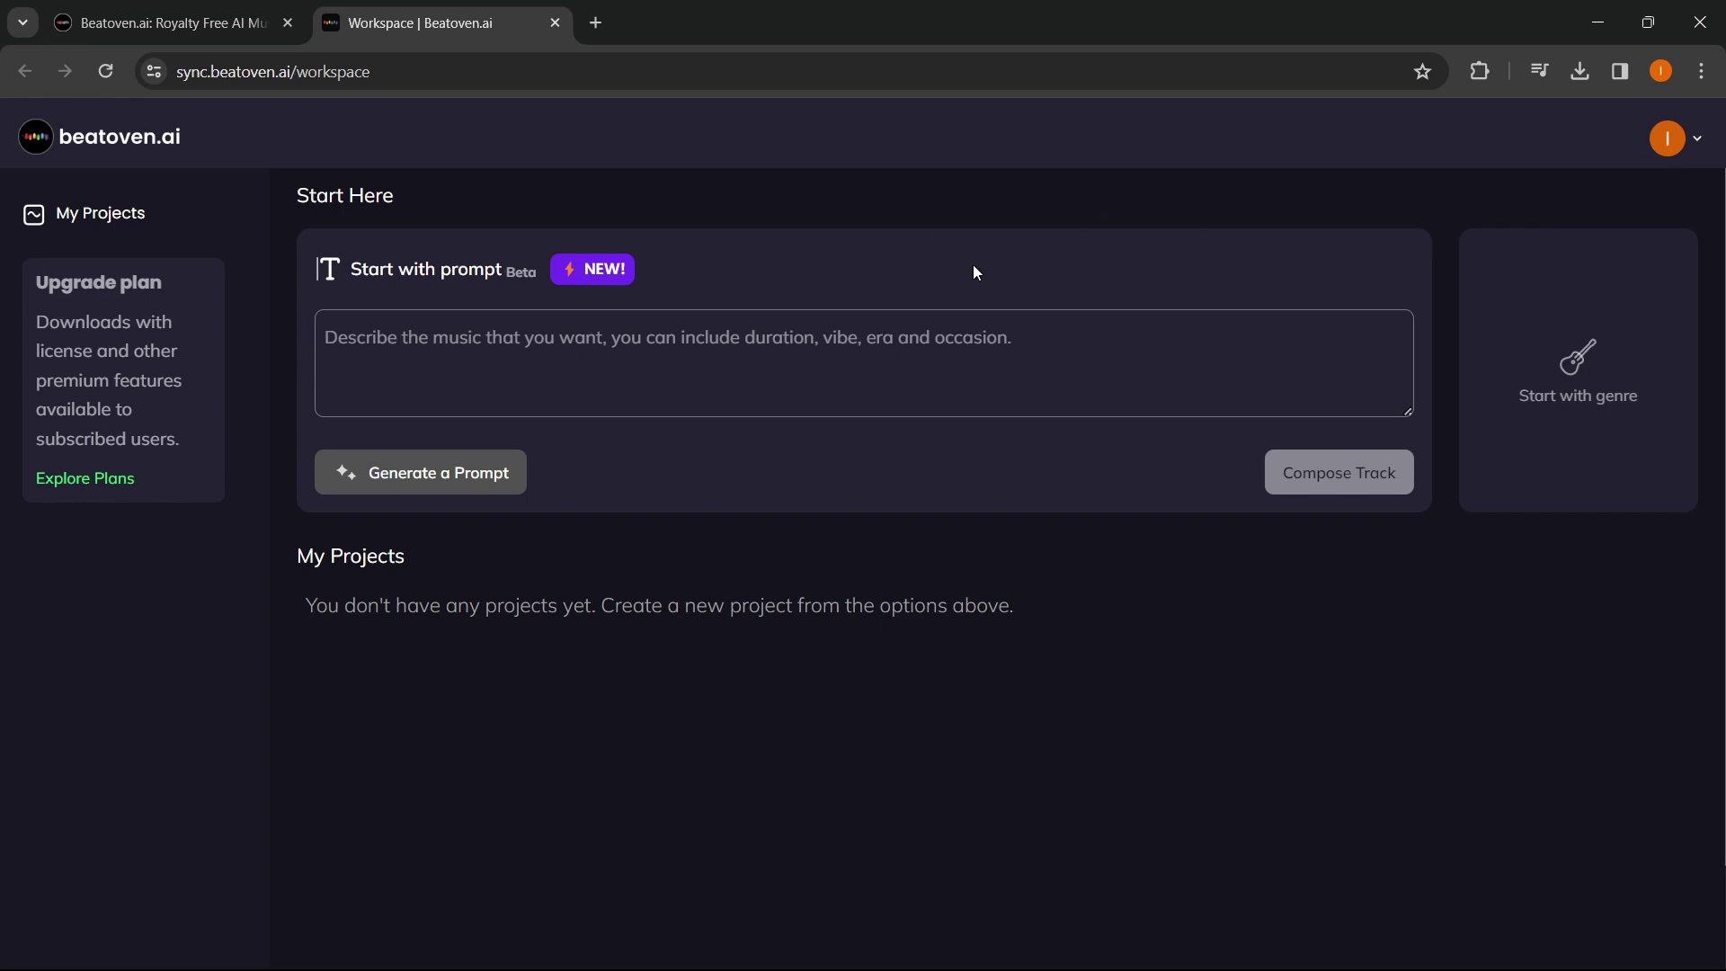
{"action": "middle_click", "coordinate": [233, 28]}
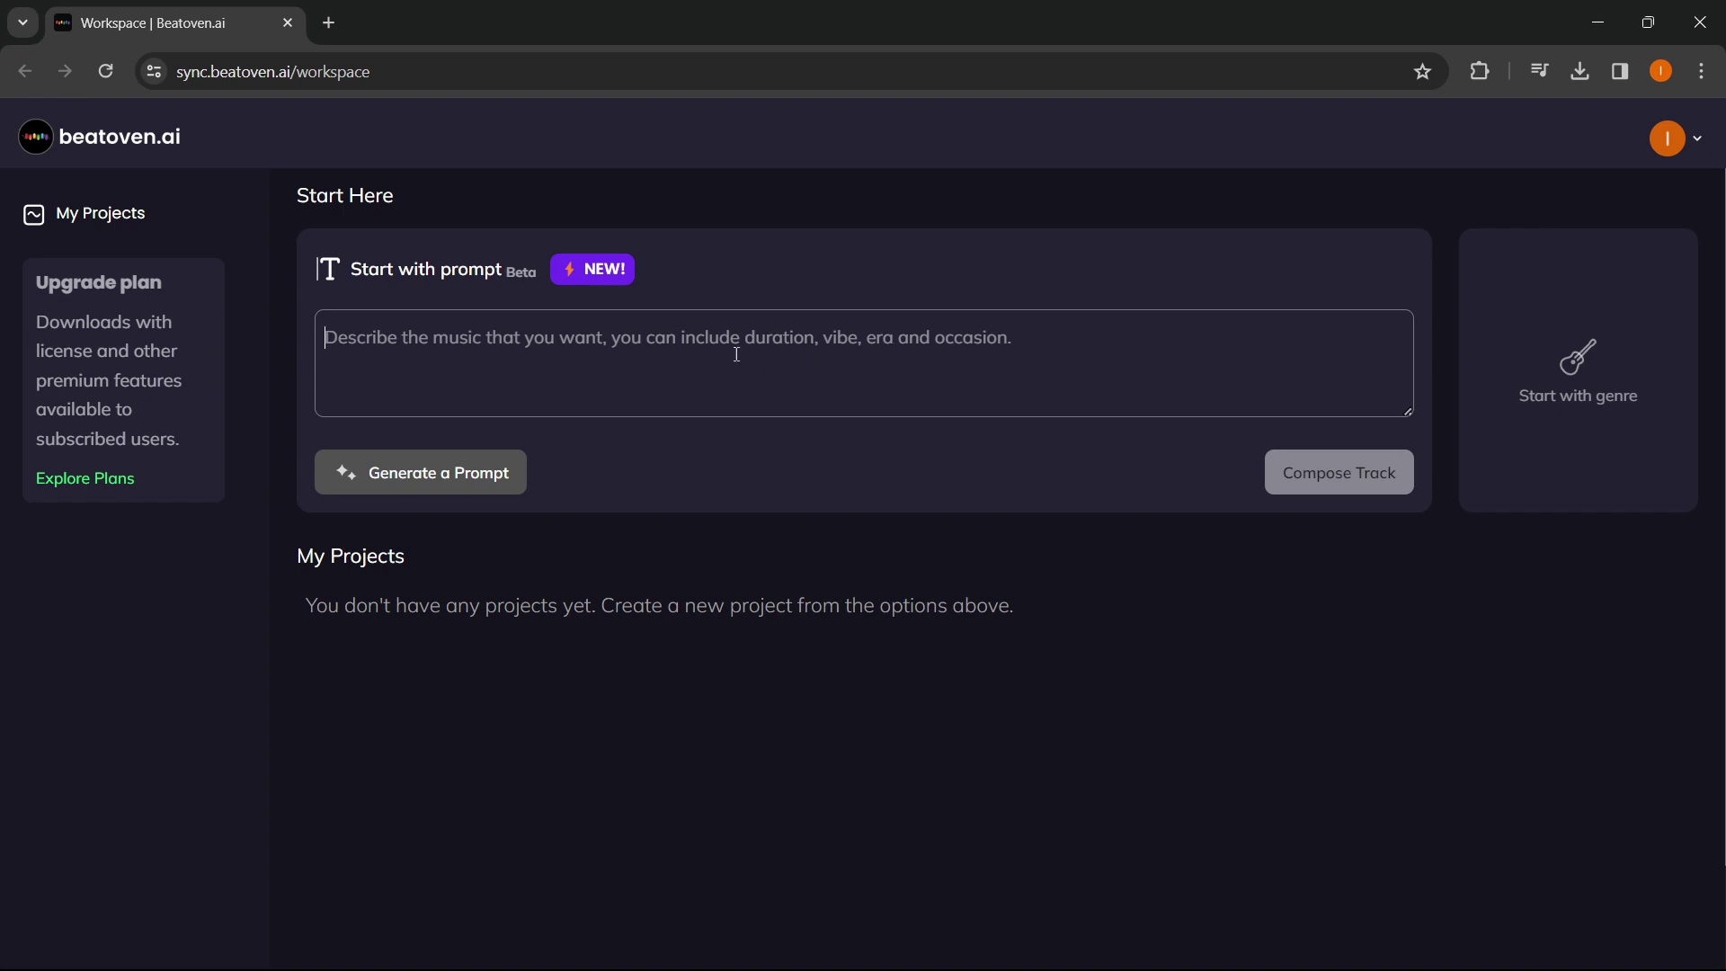
Auto-generate a feel-good indie folk prompt about nature and review its wording
{"action": "left_click", "coordinate": [415, 483]}
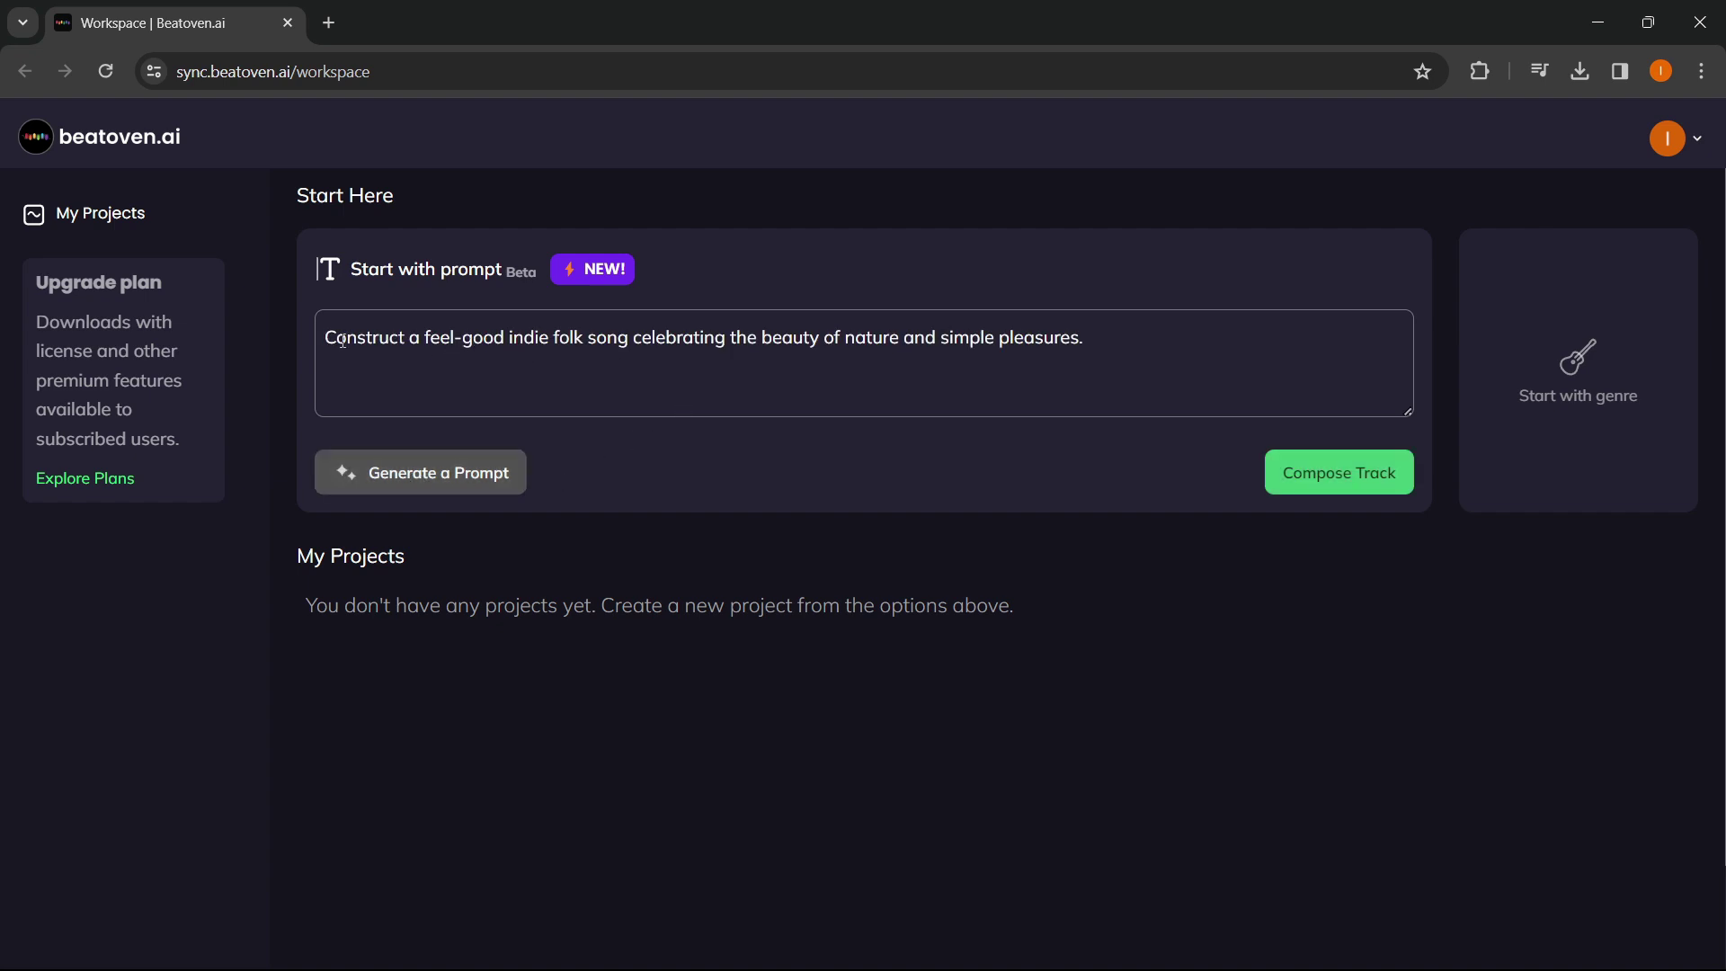
{"action": "left_click_drag", "start_coordinate": [1097, 346], "coordinate": [306, 330]}
{"action": "left_click", "coordinate": [421, 358]}
{"action": "left_click_drag", "start_coordinate": [424, 339], "coordinate": [666, 341]}
{"action": "left_click", "coordinate": [654, 370]}
Compose a one-minute track 'Nature's Beauty' from the nature-folk prompt
{"action": "left_click", "coordinate": [1337, 482]}
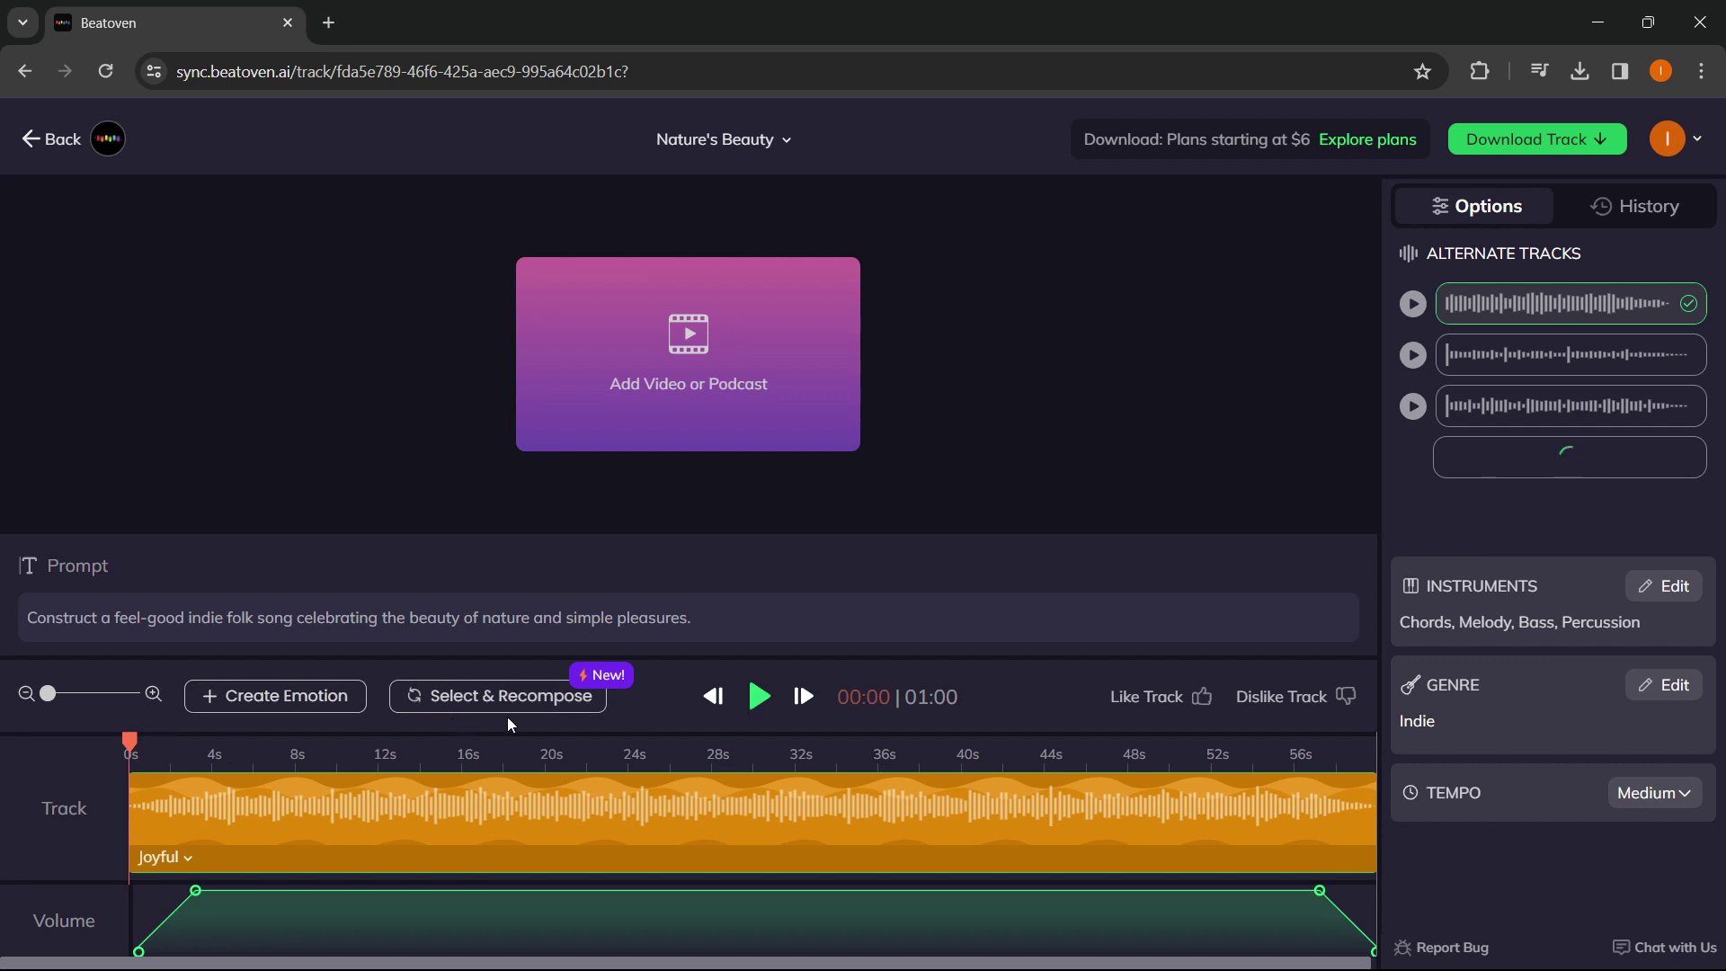
Preview the first version at 20s and 41s, pause, then rewind the playhead to 0s
{"action": "left_click", "coordinate": [758, 698]}
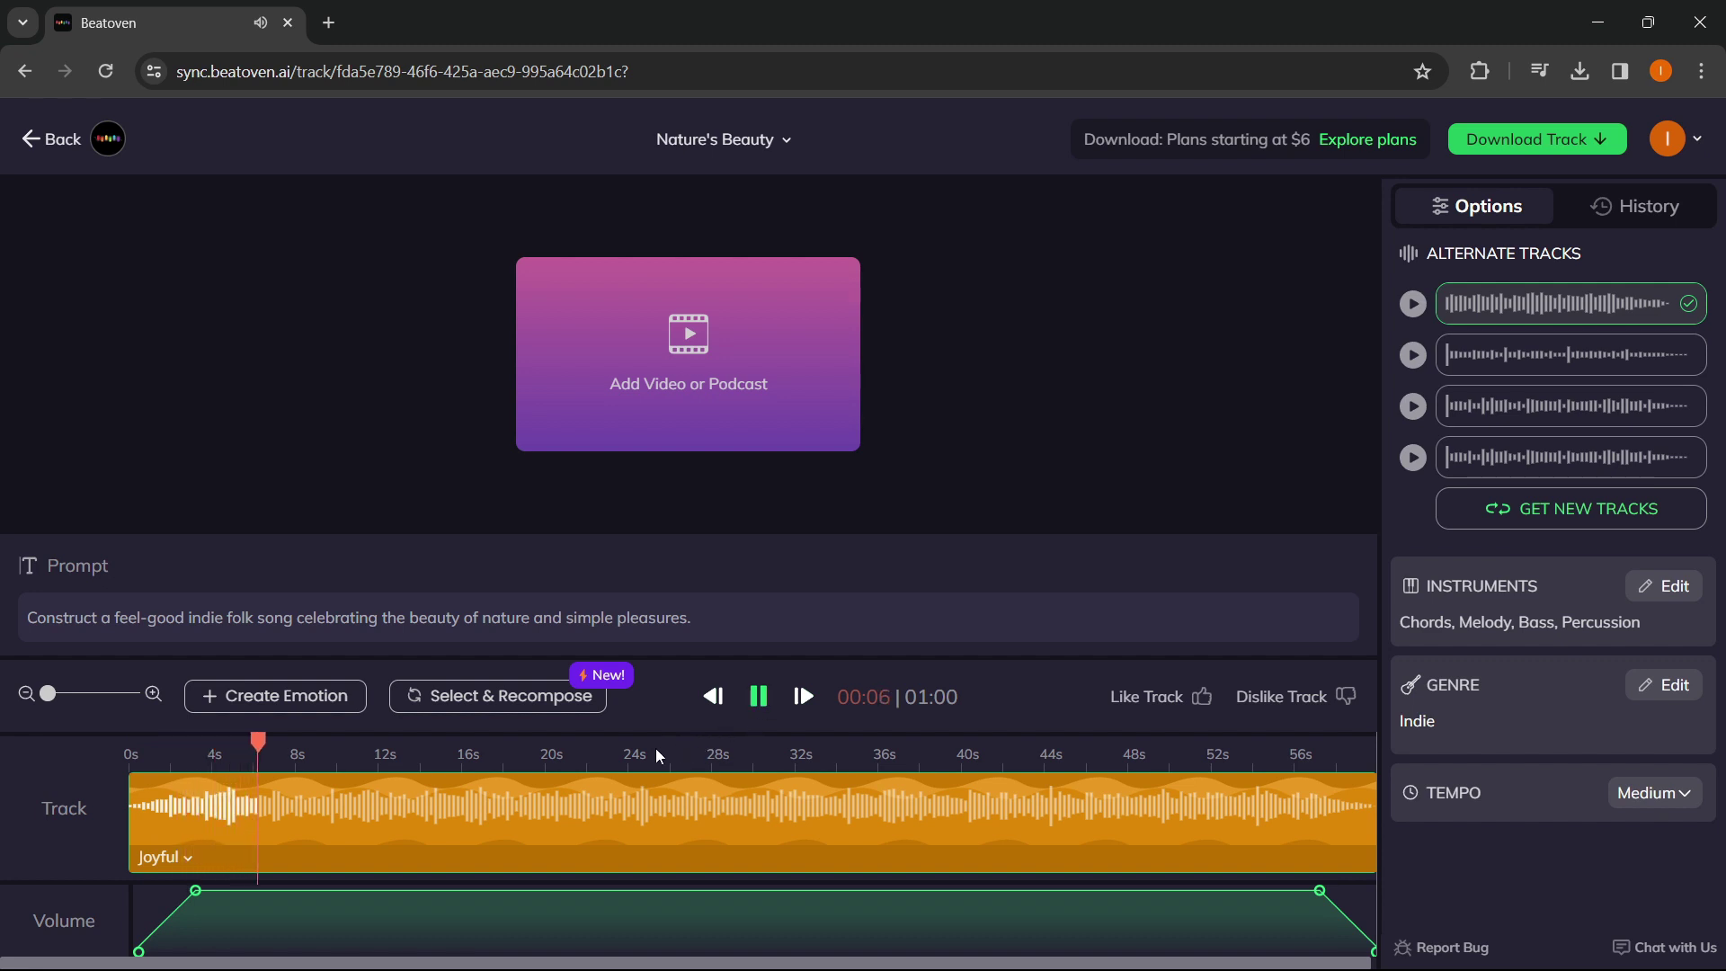
{"action": "left_click", "coordinate": [550, 760]}
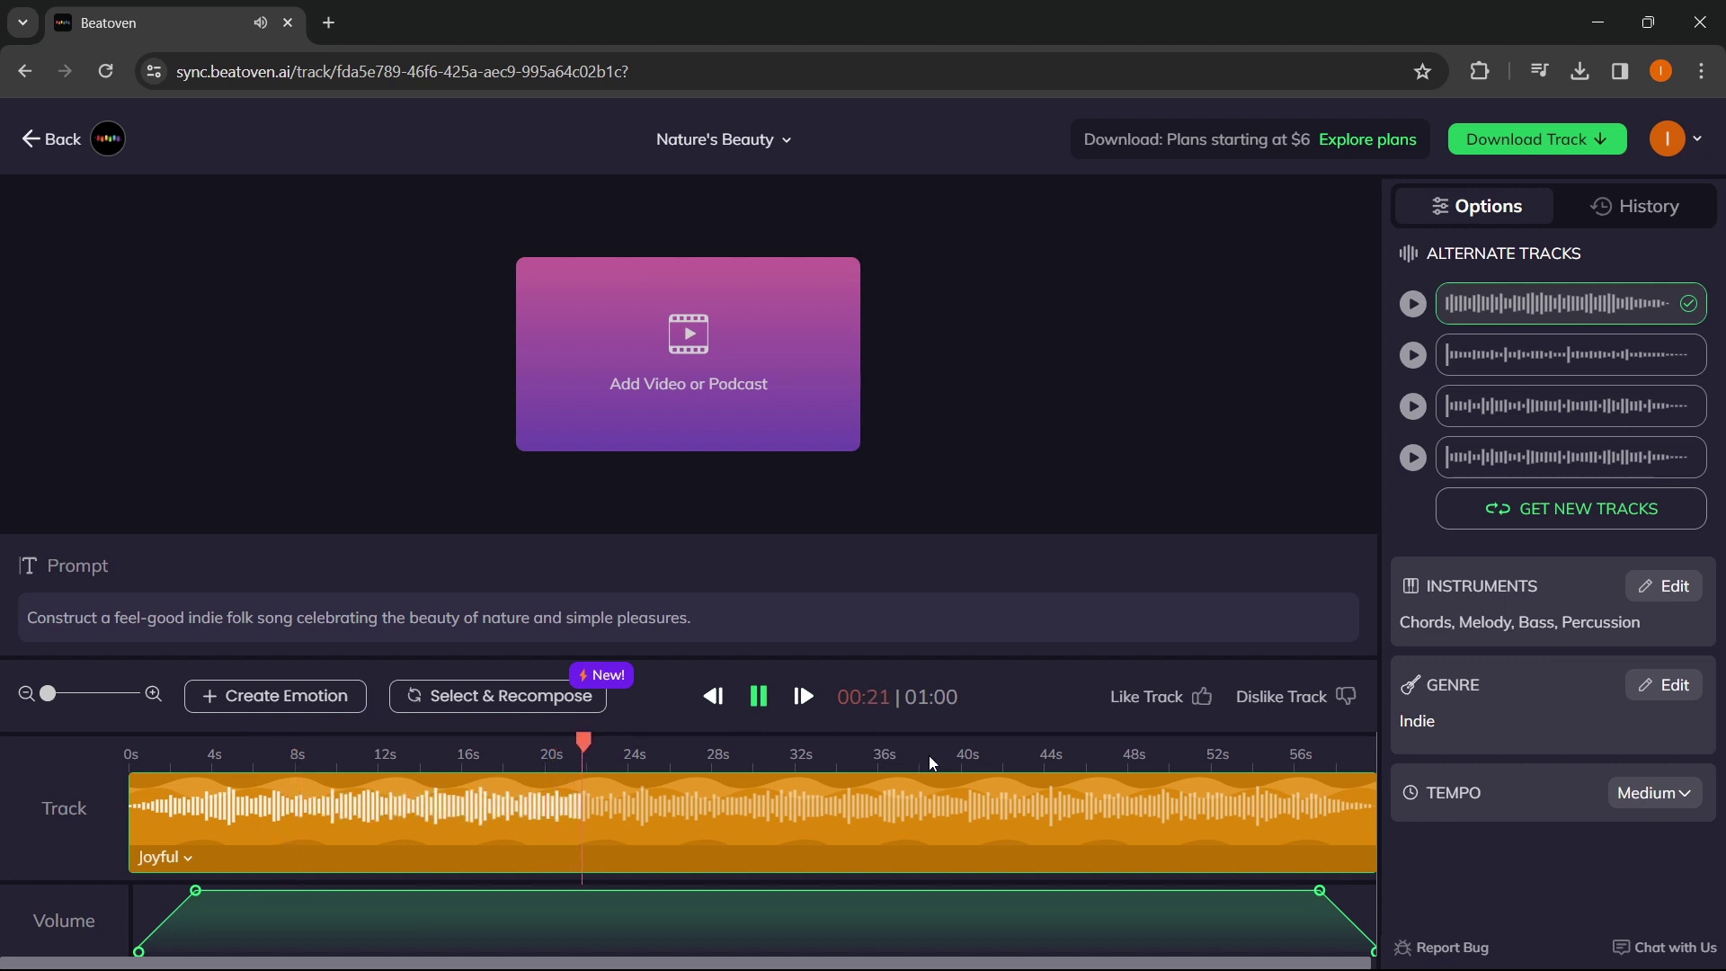
{"action": "left_click", "coordinate": [983, 757]}
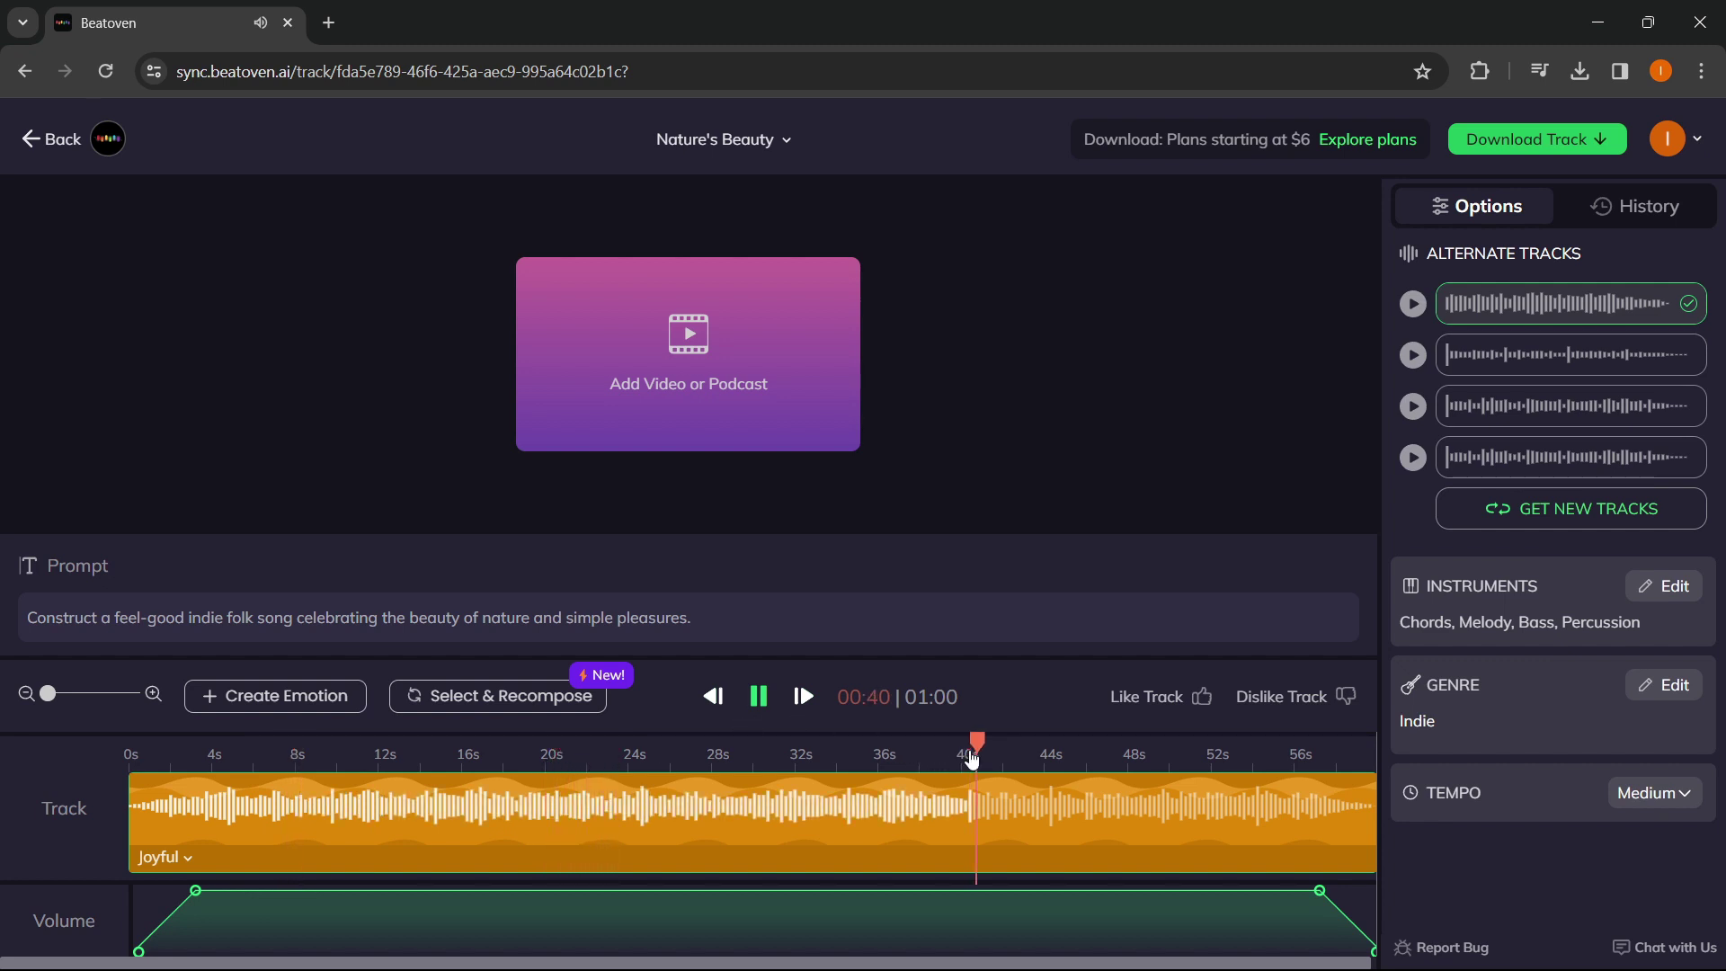
{"action": "left_click", "coordinate": [746, 695]}
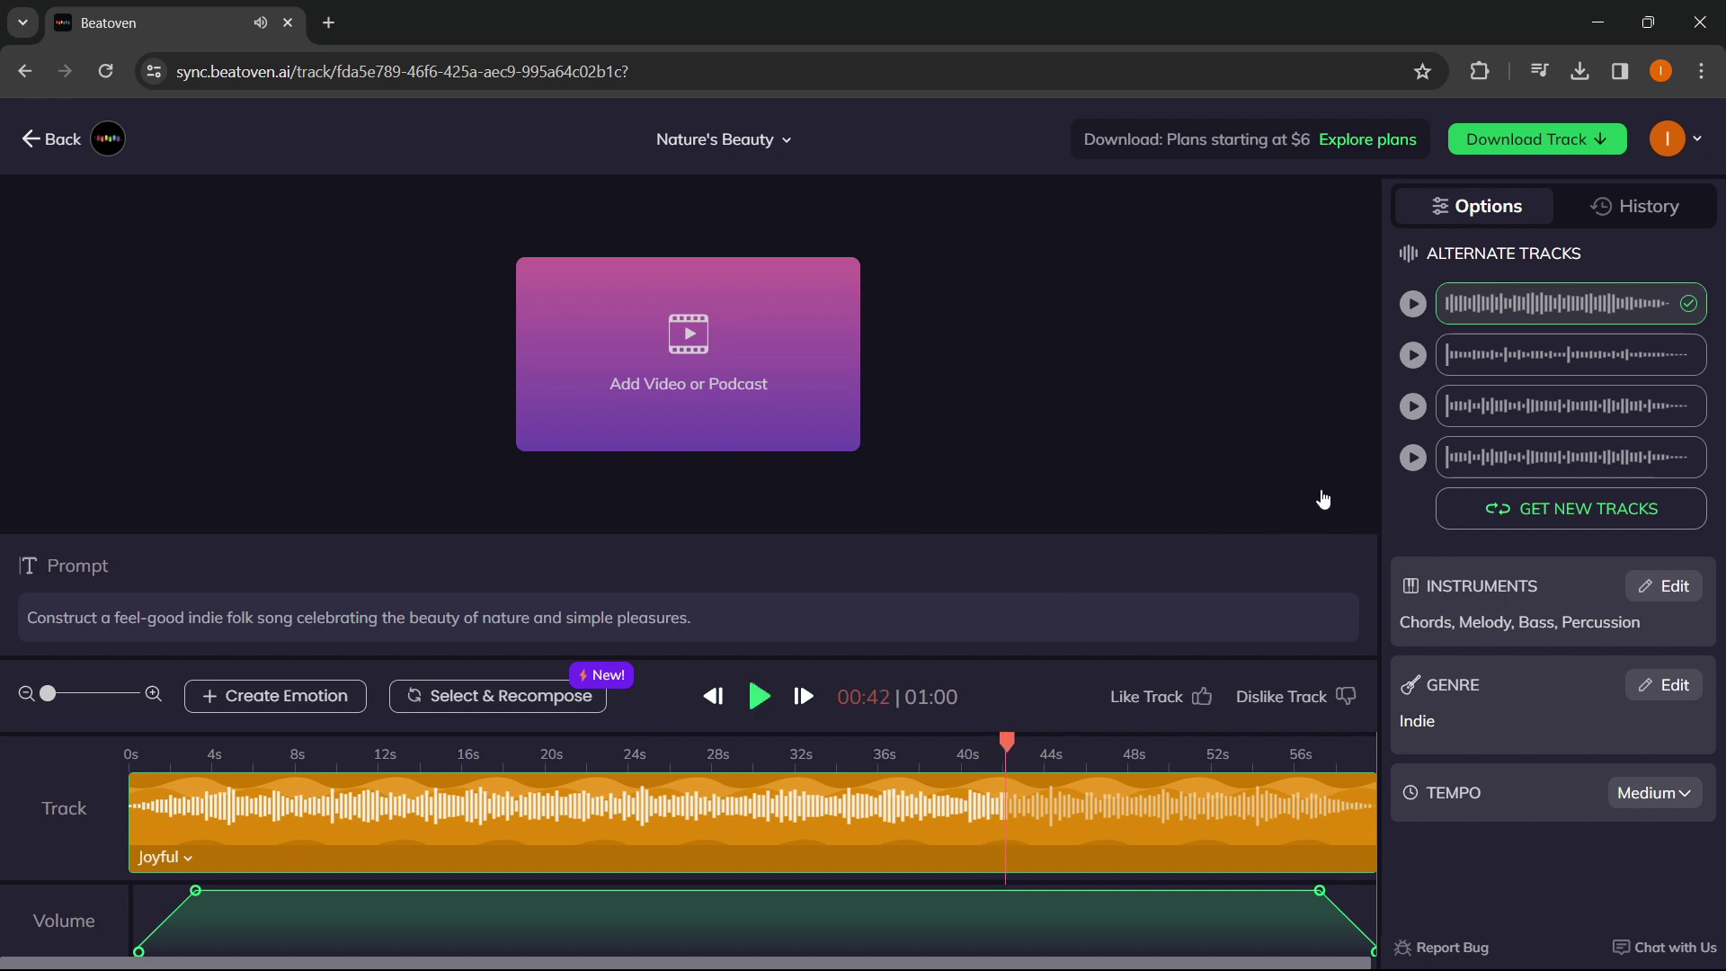
{"action": "left_click_drag", "start_coordinate": [1013, 752], "coordinate": [111, 728]}
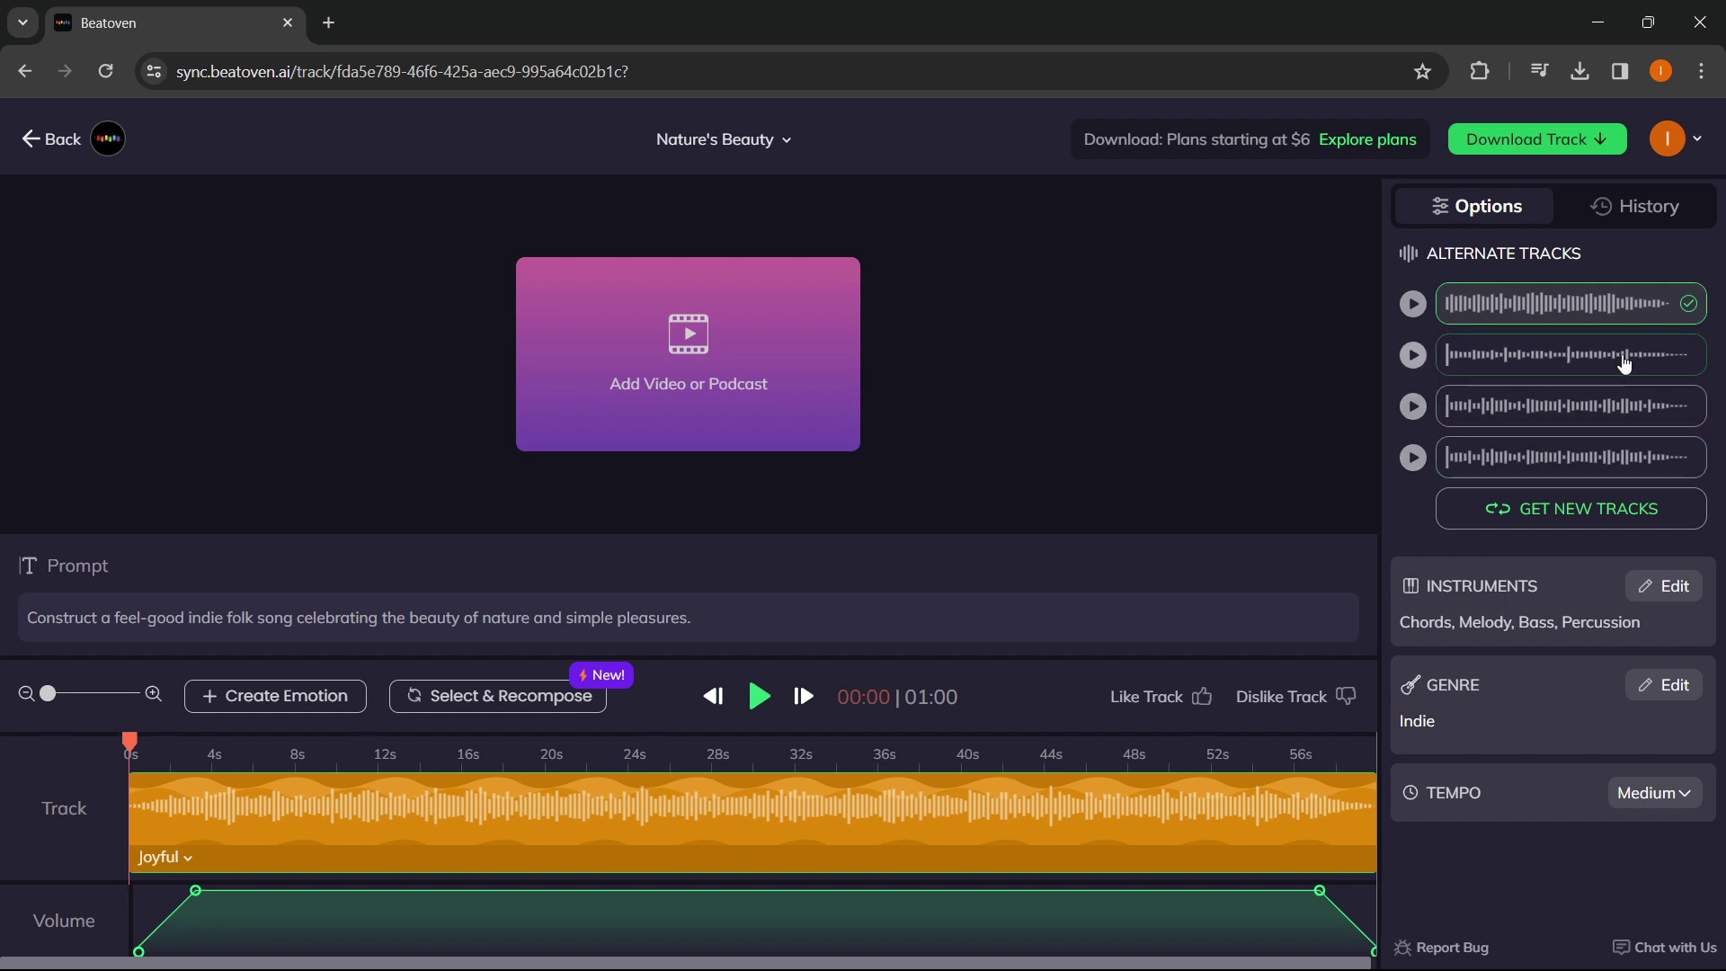
Select the second alternate version and preview its first five seconds
{"action": "left_click", "coordinate": [1564, 359]}
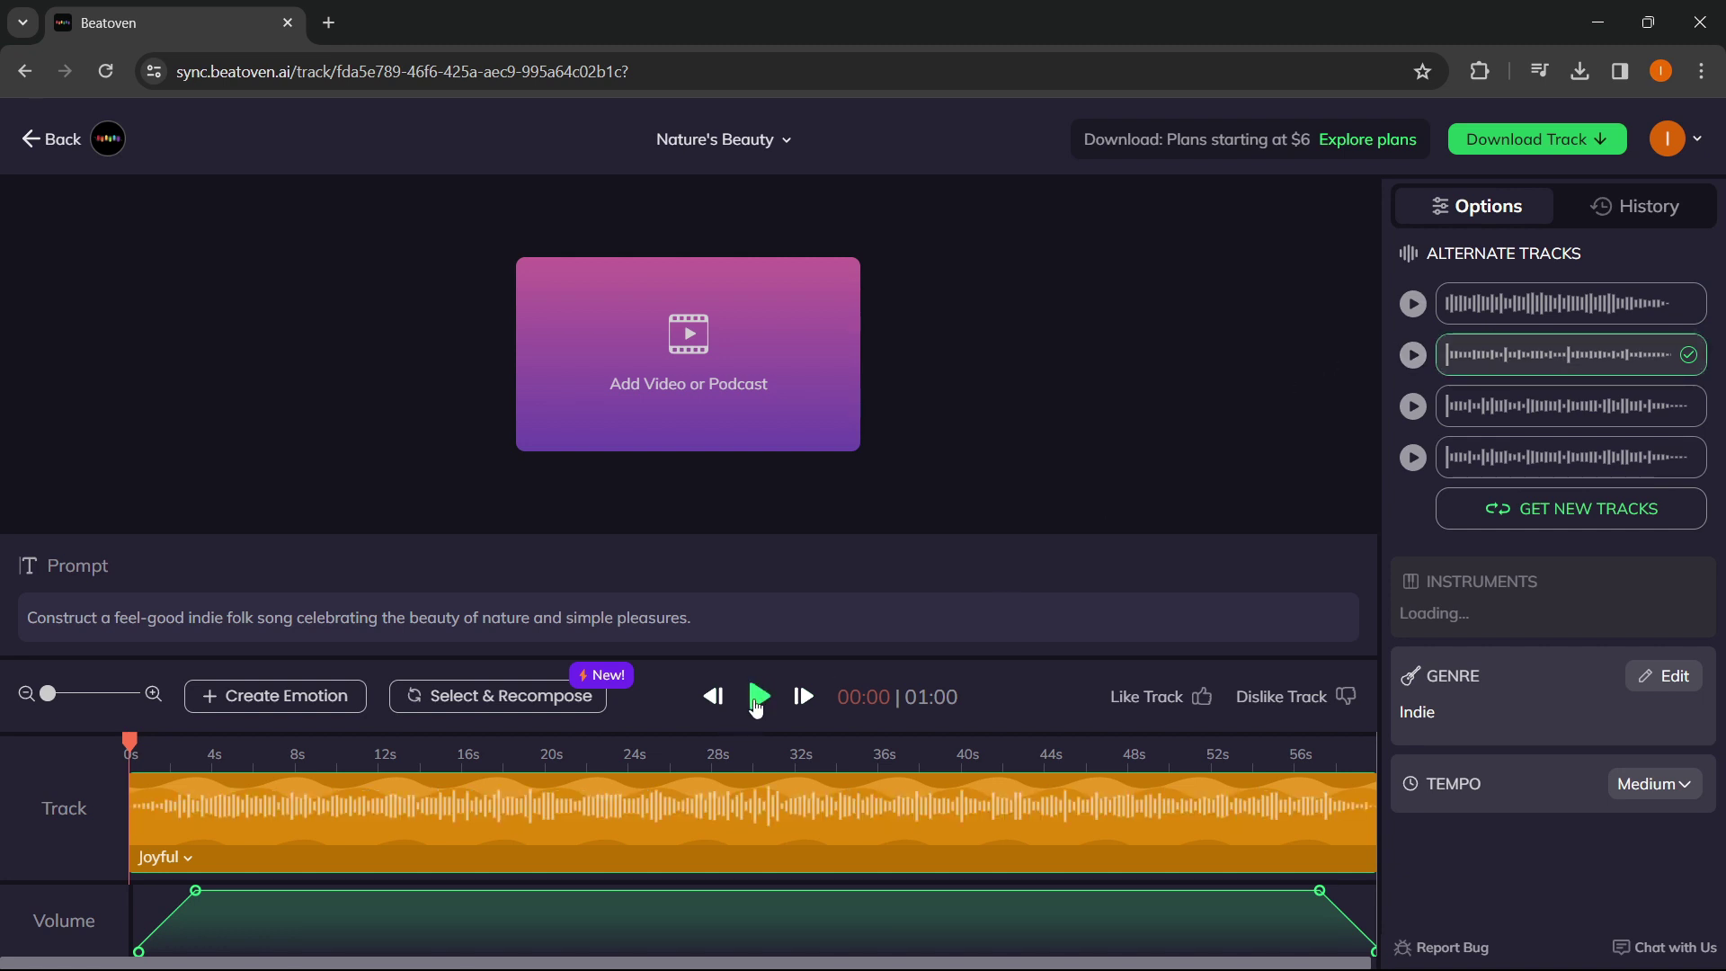
{"action": "left_click", "coordinate": [759, 696]}
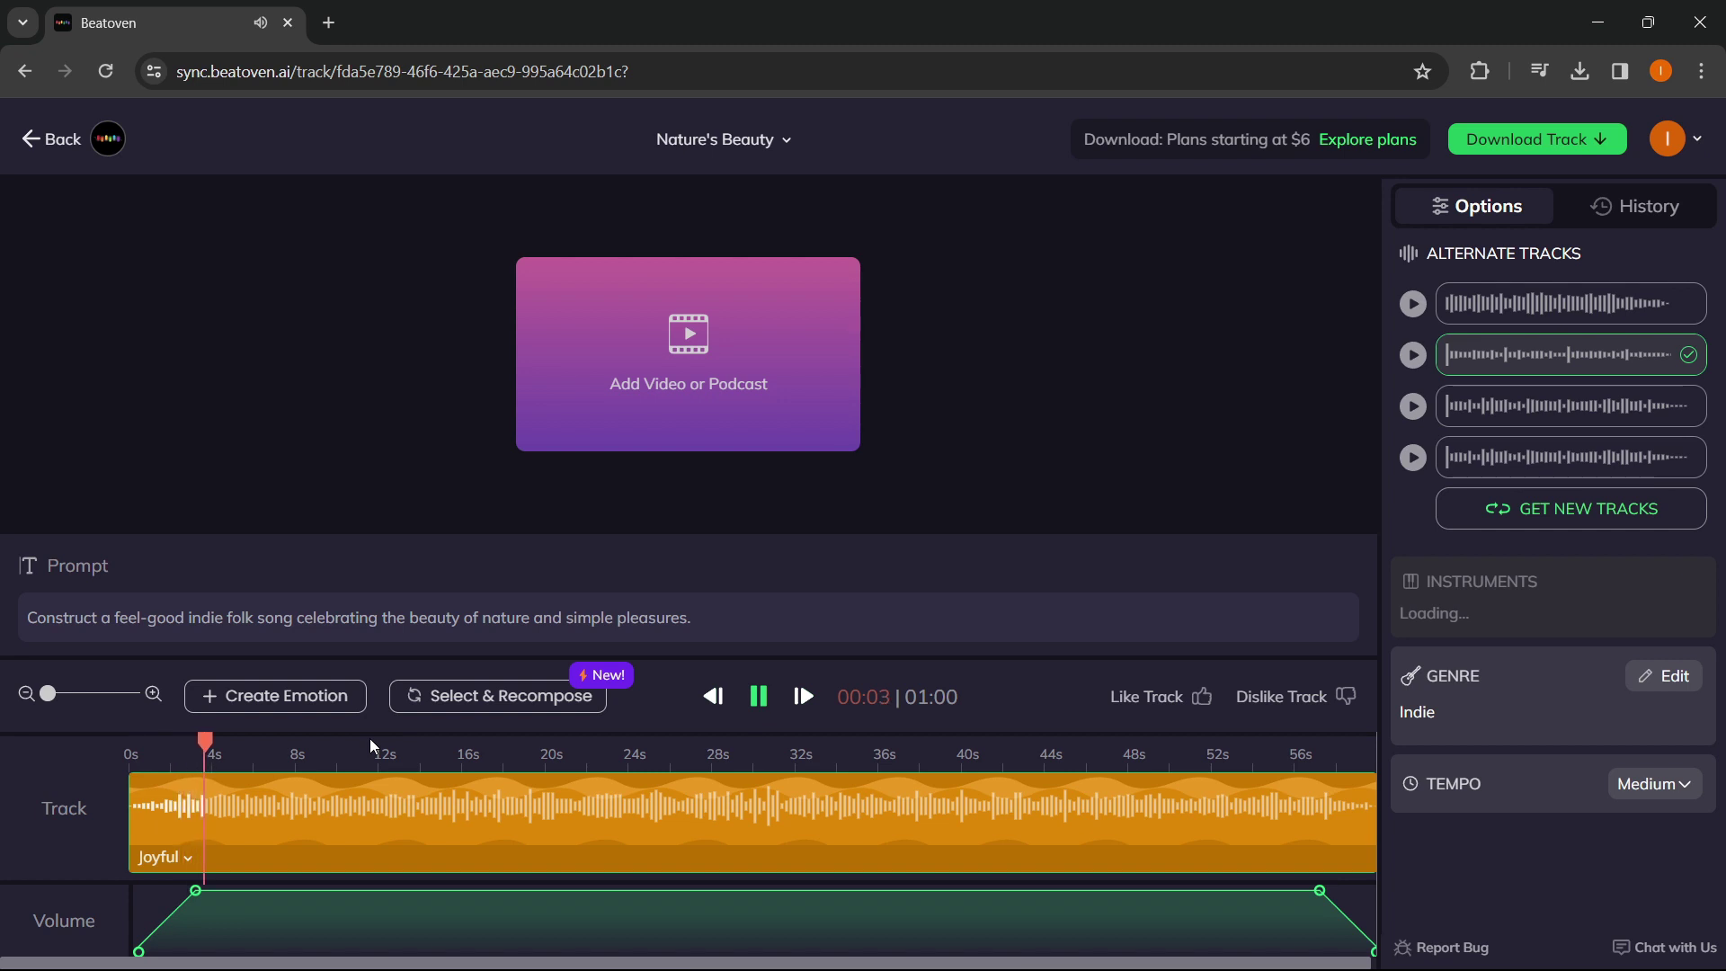
{"action": "left_click", "coordinate": [759, 696]}
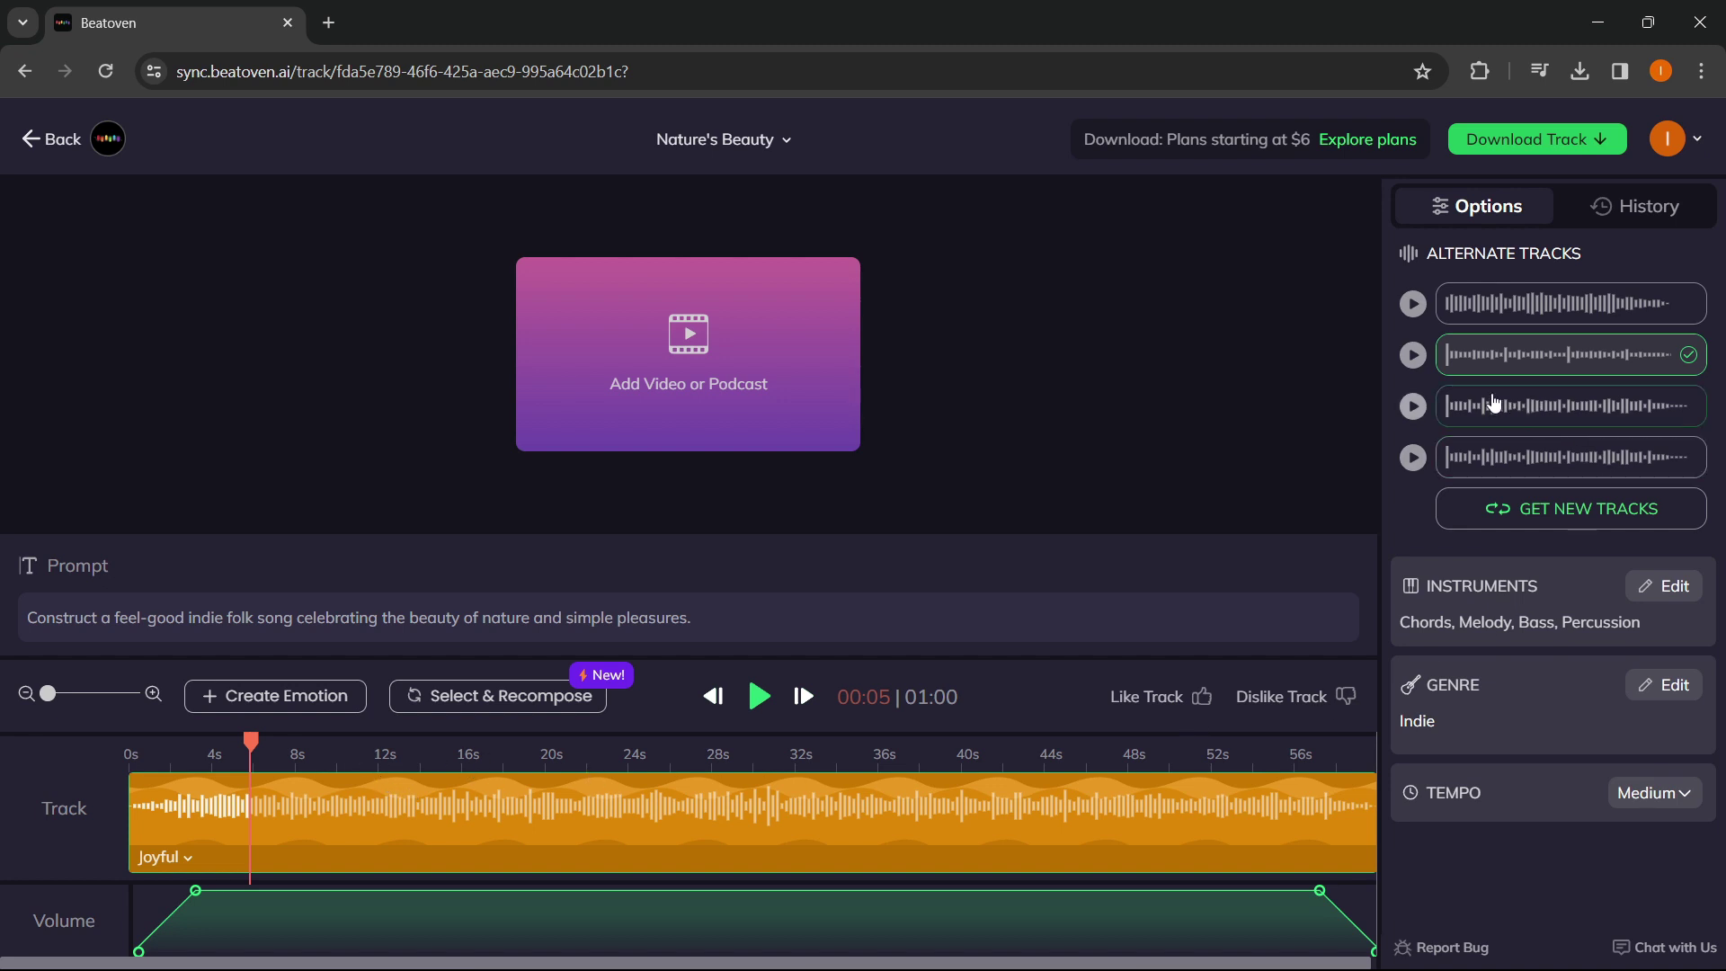
Select the third alternate version and preview it to about seven seconds
{"action": "left_click", "coordinate": [1516, 420]}
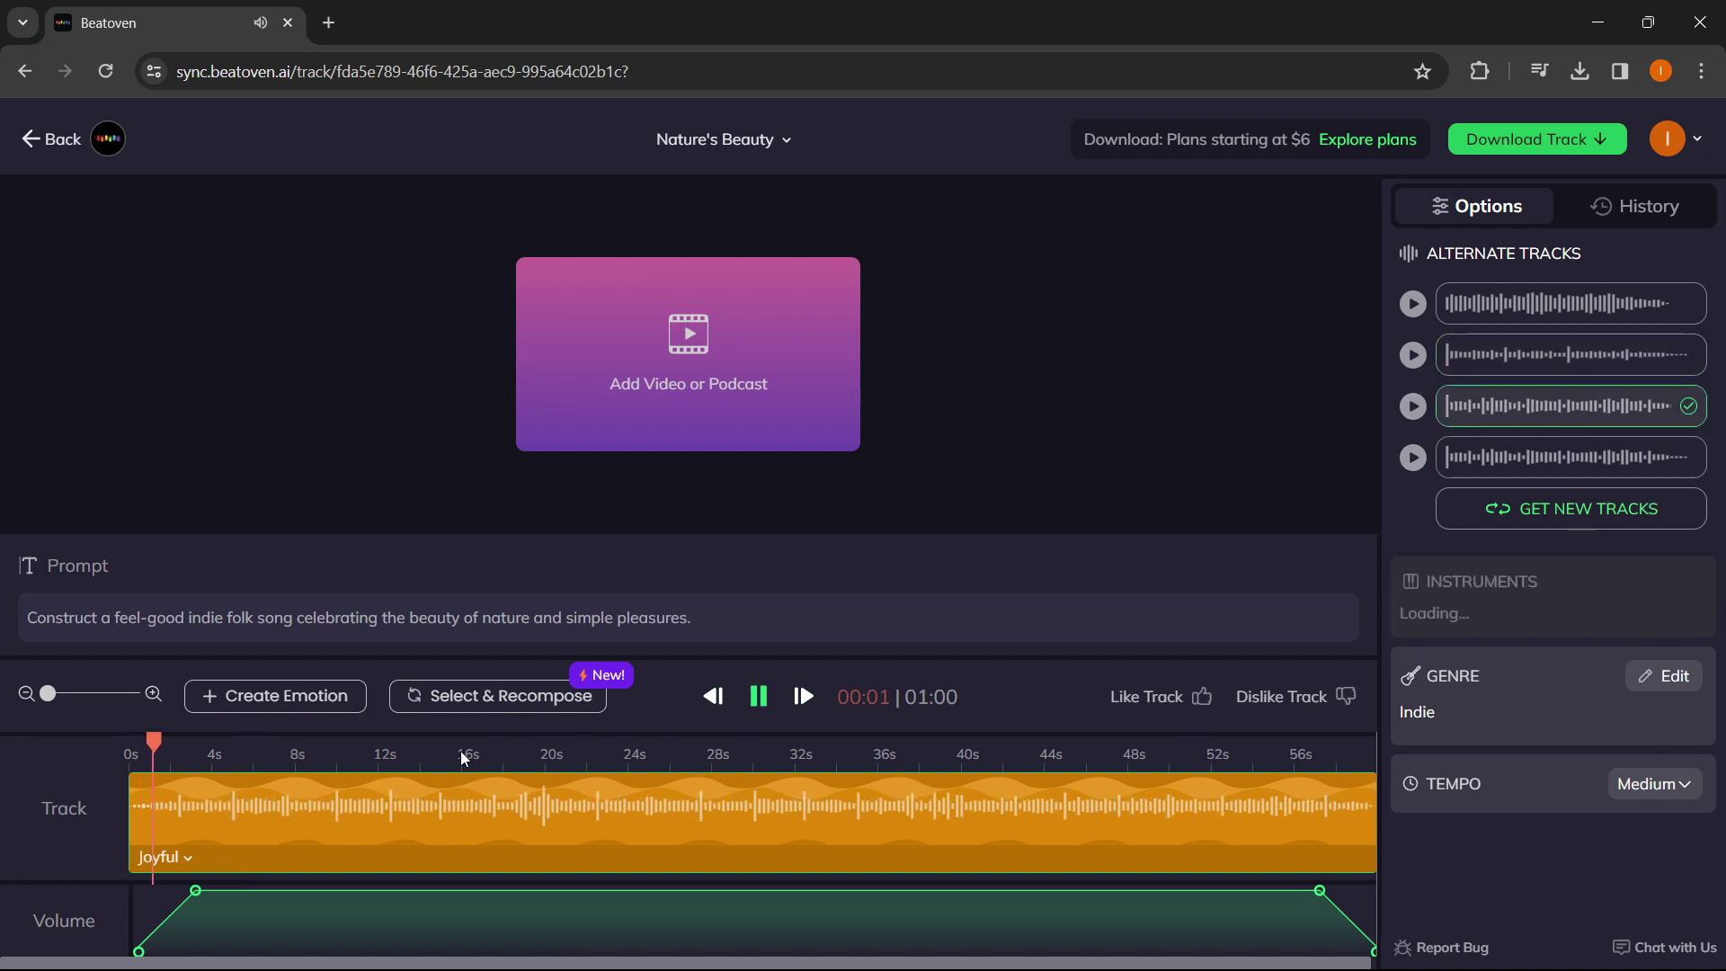
{"action": "left_click", "coordinate": [758, 699]}
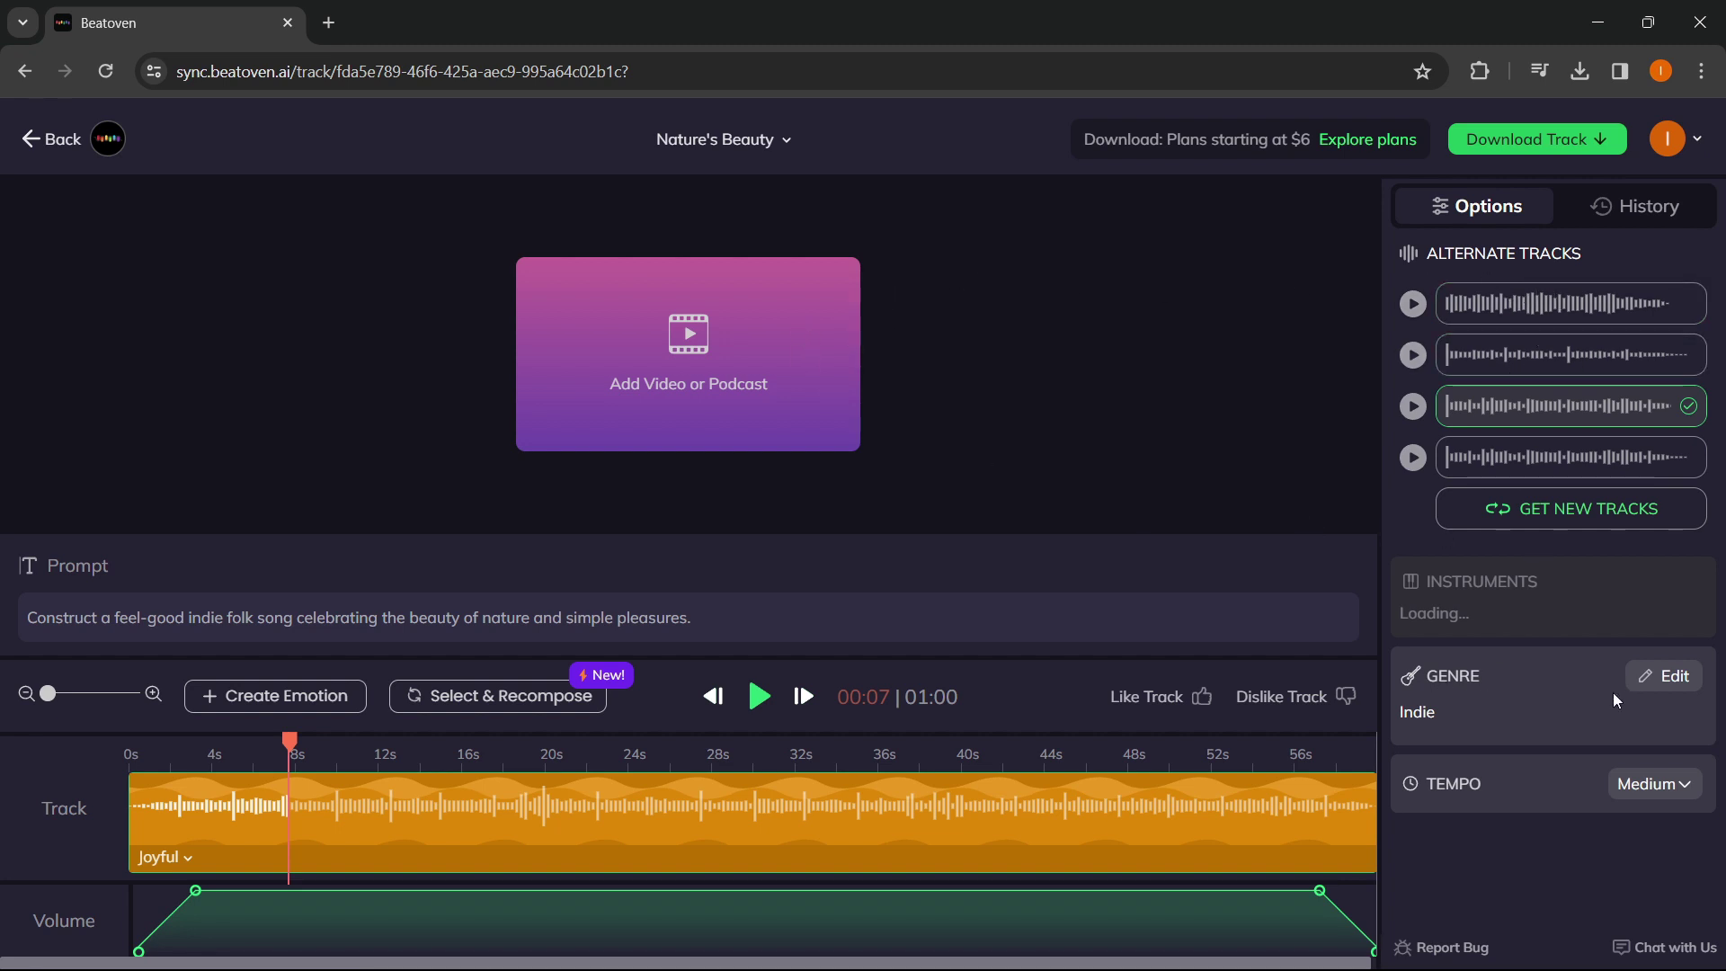
{"action": "left_click", "coordinate": [1664, 676]}
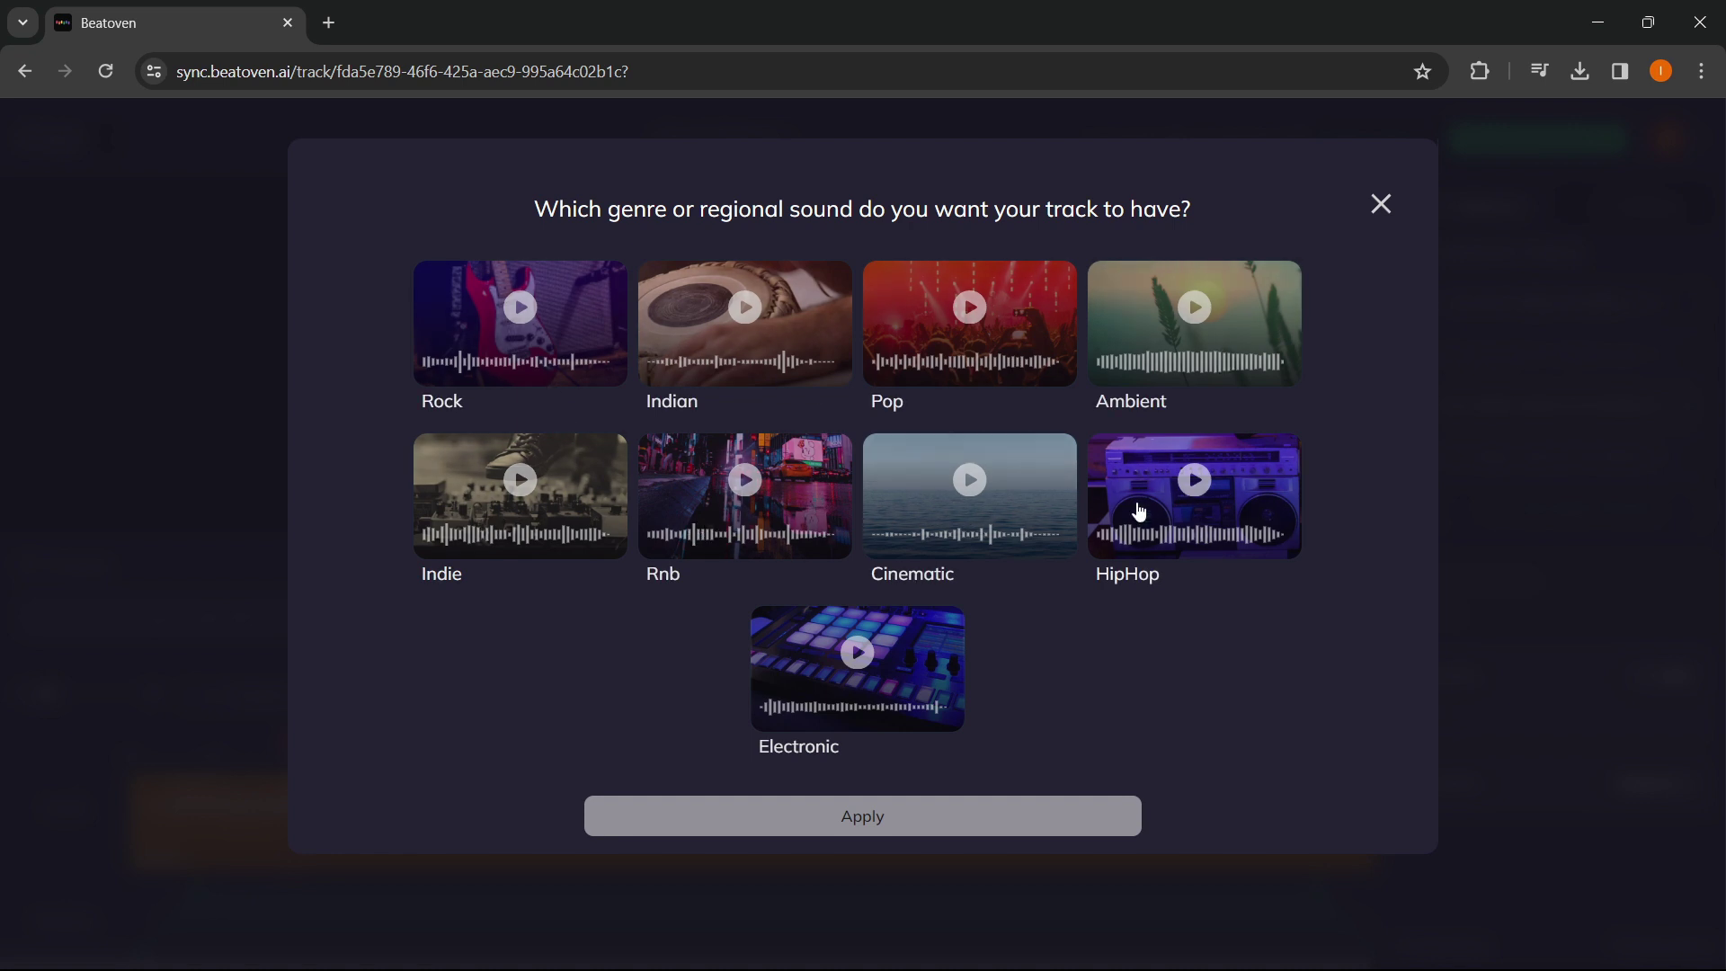
{"action": "left_click", "coordinate": [1375, 211]}
{"action": "left_click", "coordinate": [1653, 782]}
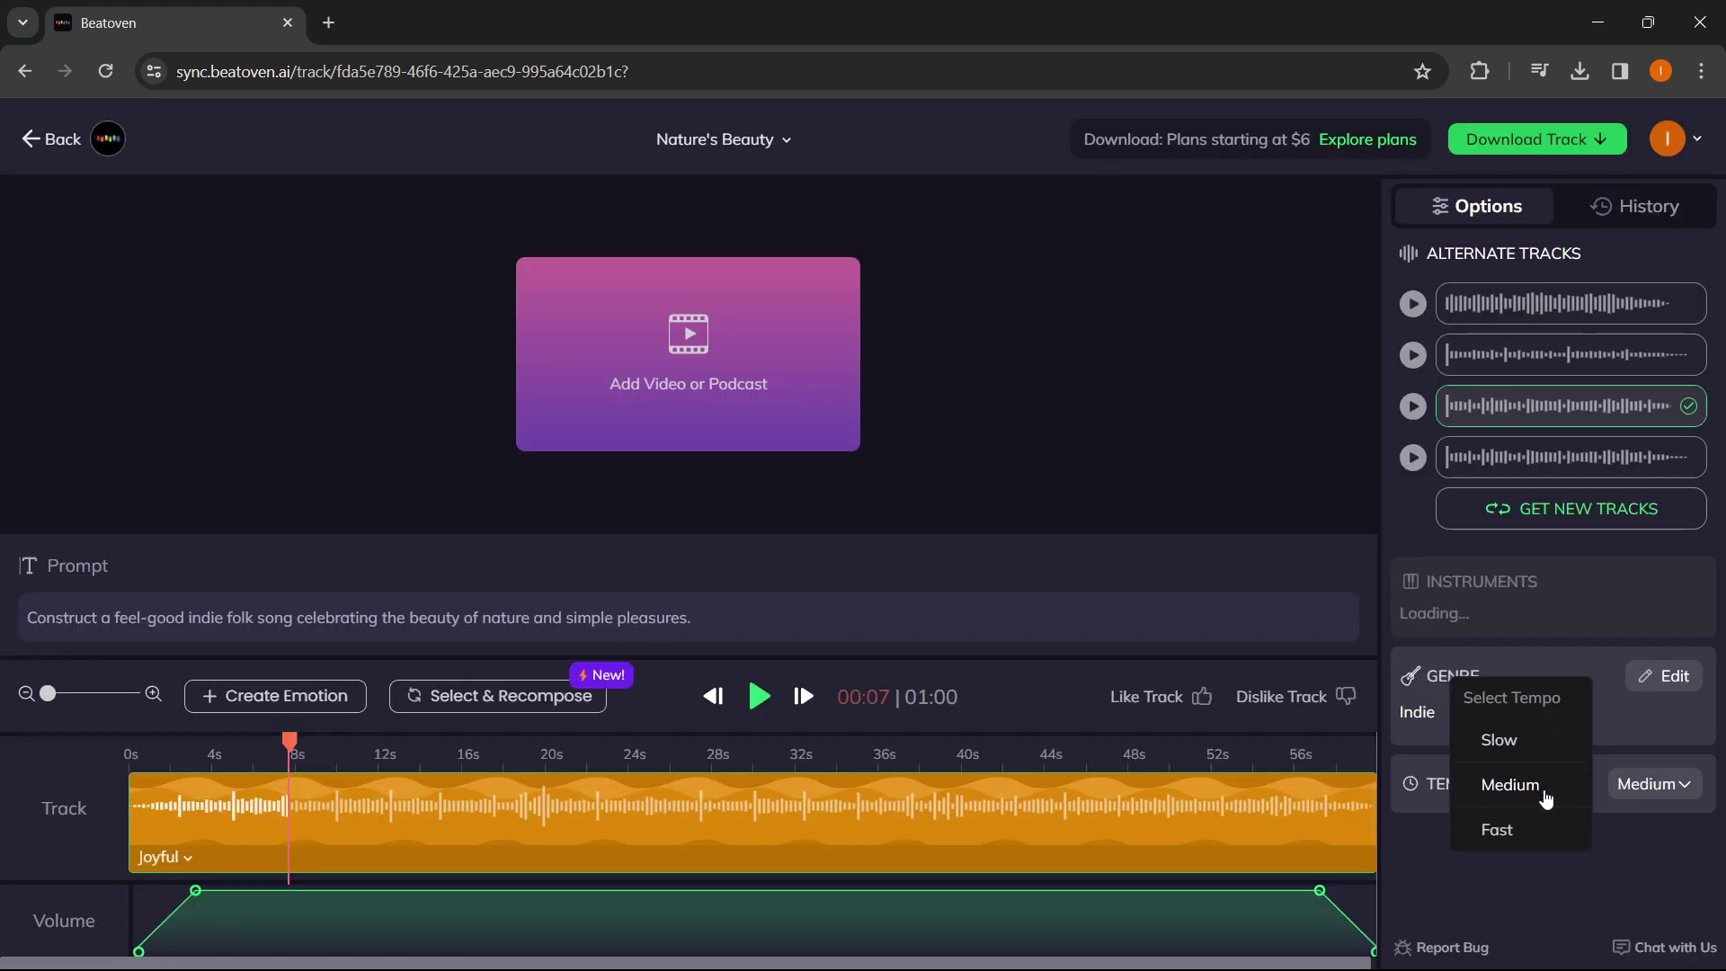
{"action": "left_click", "coordinate": [1613, 858]}
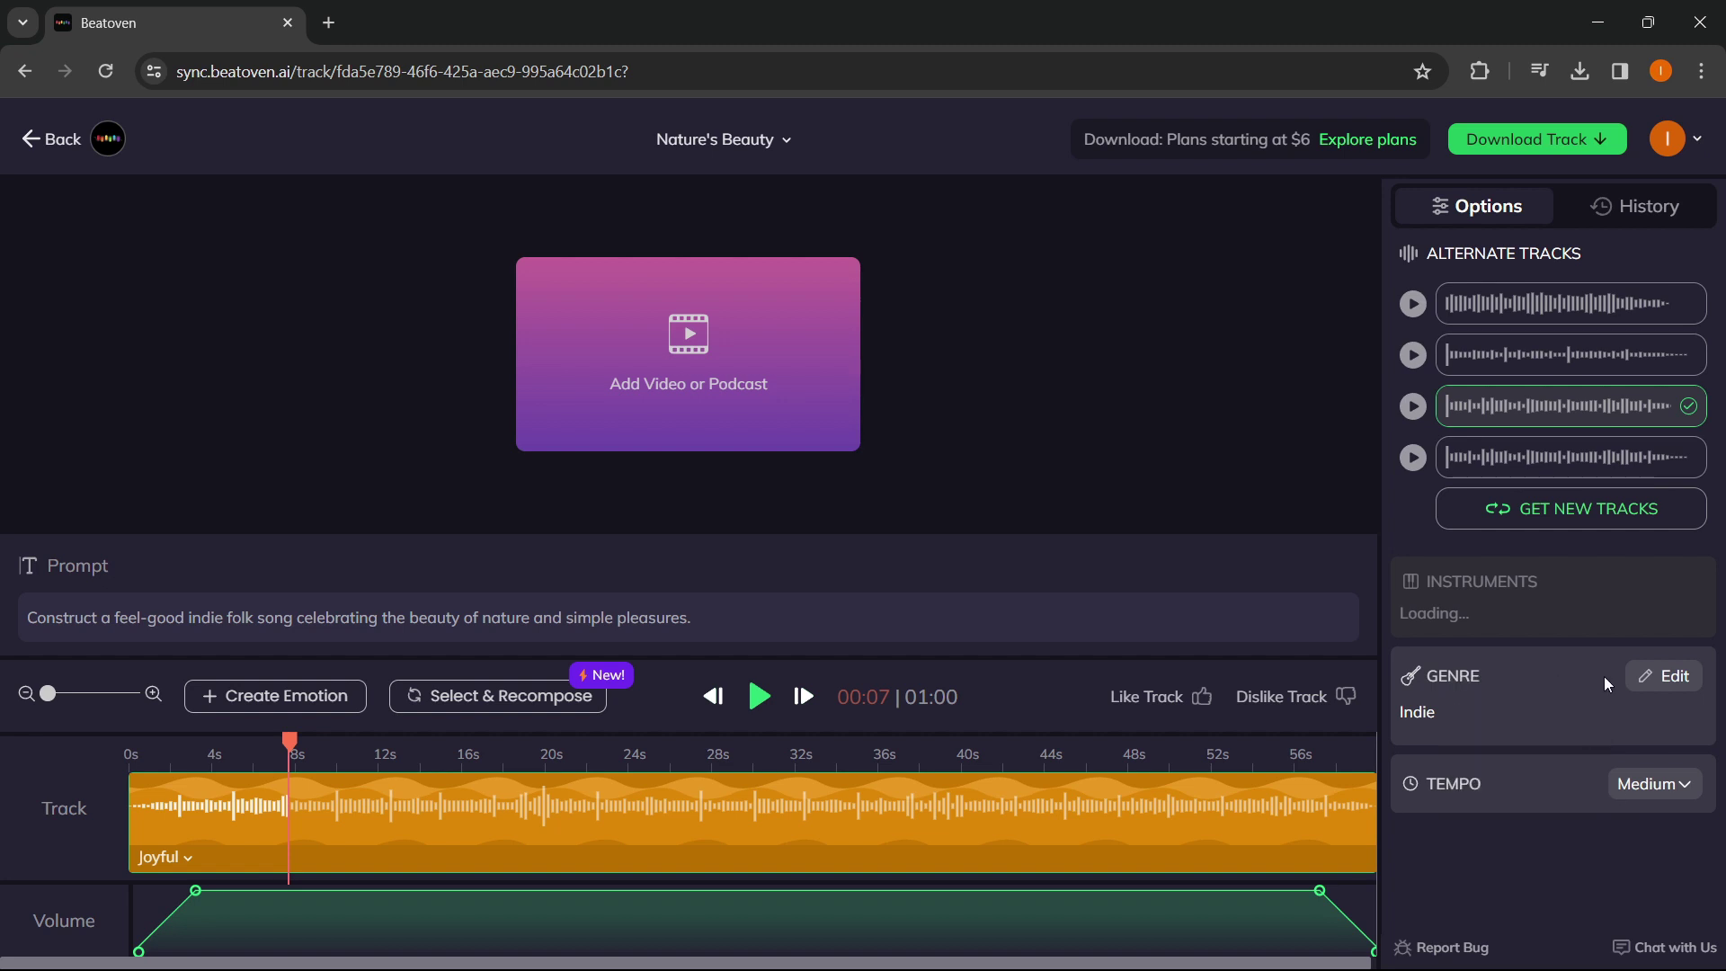